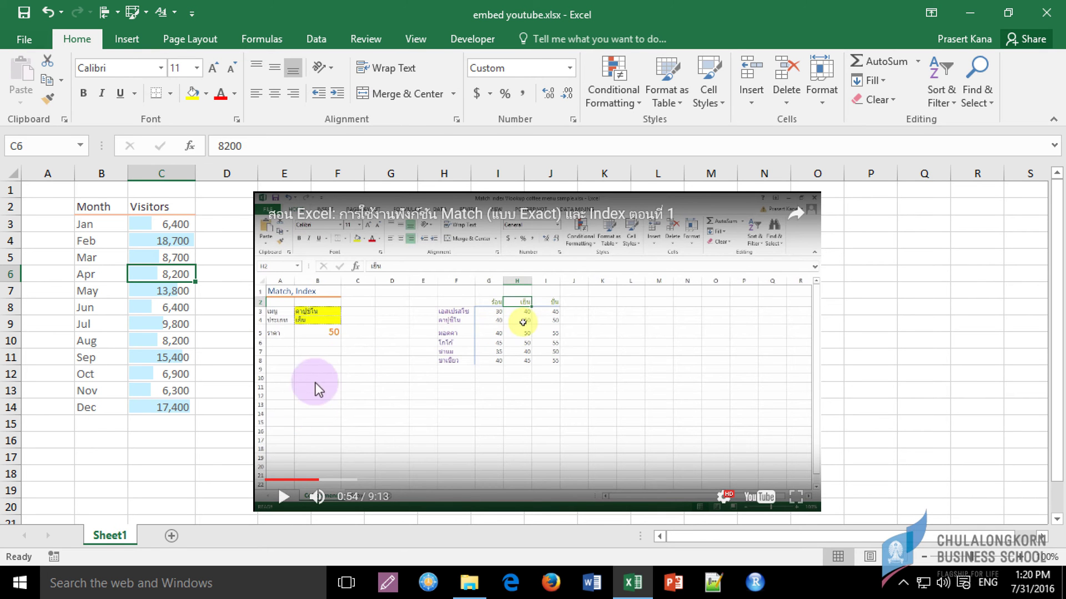
- Delete the embedded YouTube video, leaving only the Month and Visitors table
left_click(285, 497)
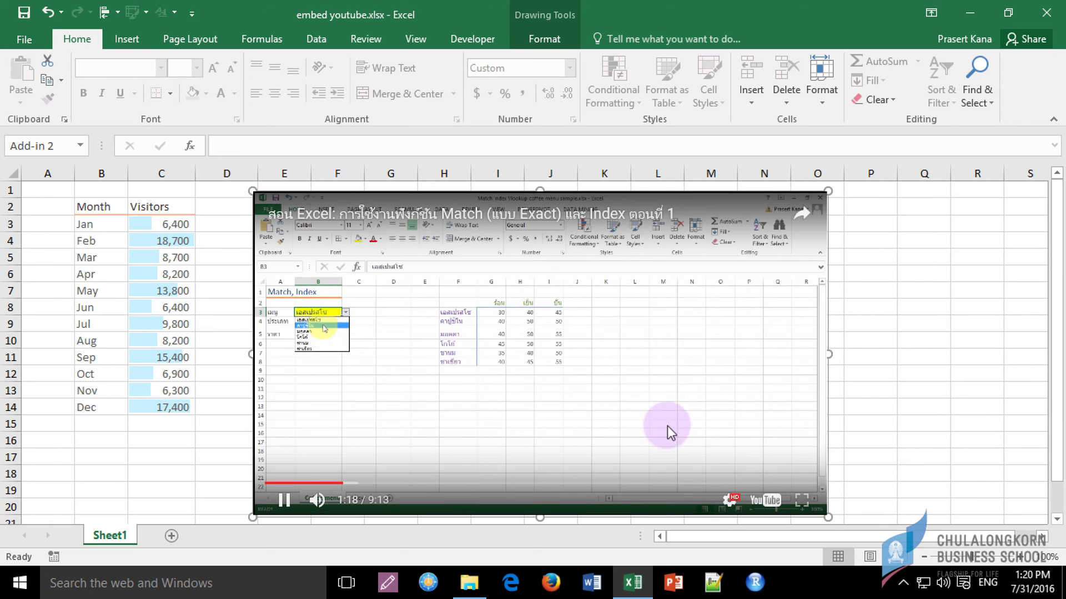
left_click(412, 192)
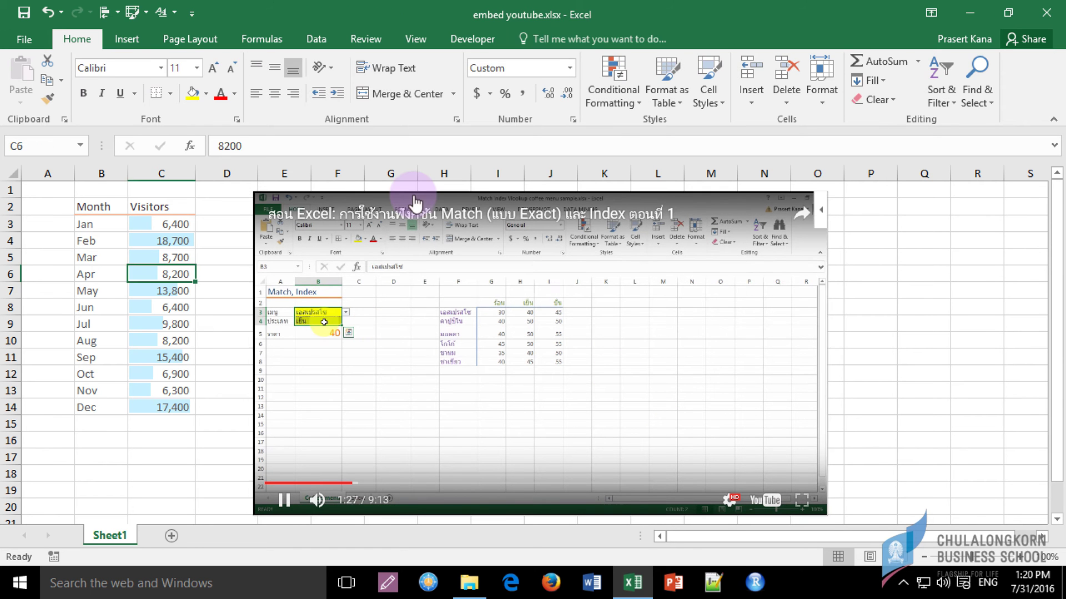
right_click(414, 195)
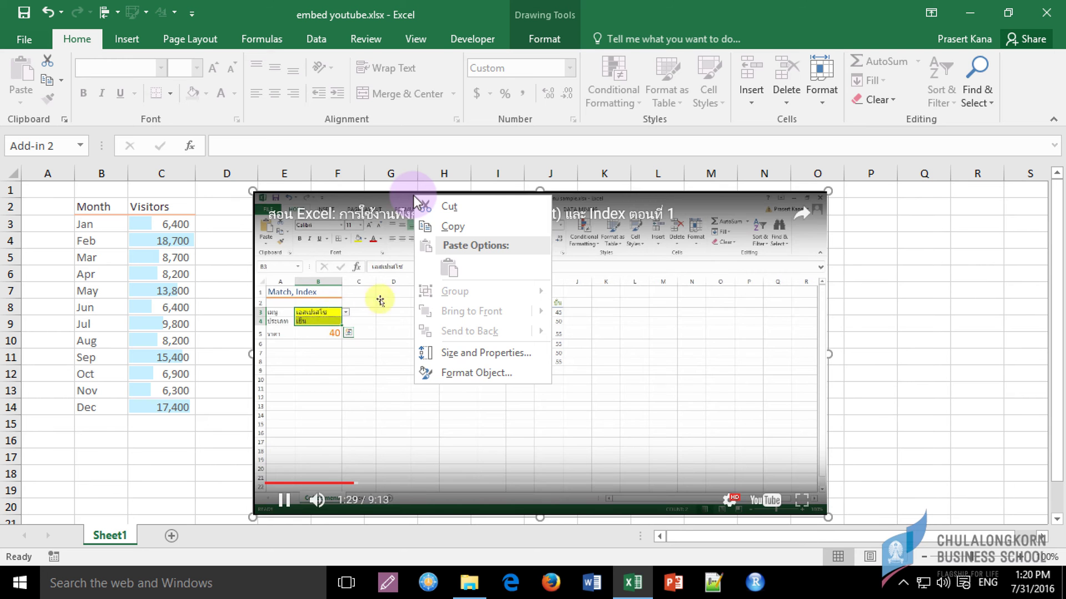
key("Escape")
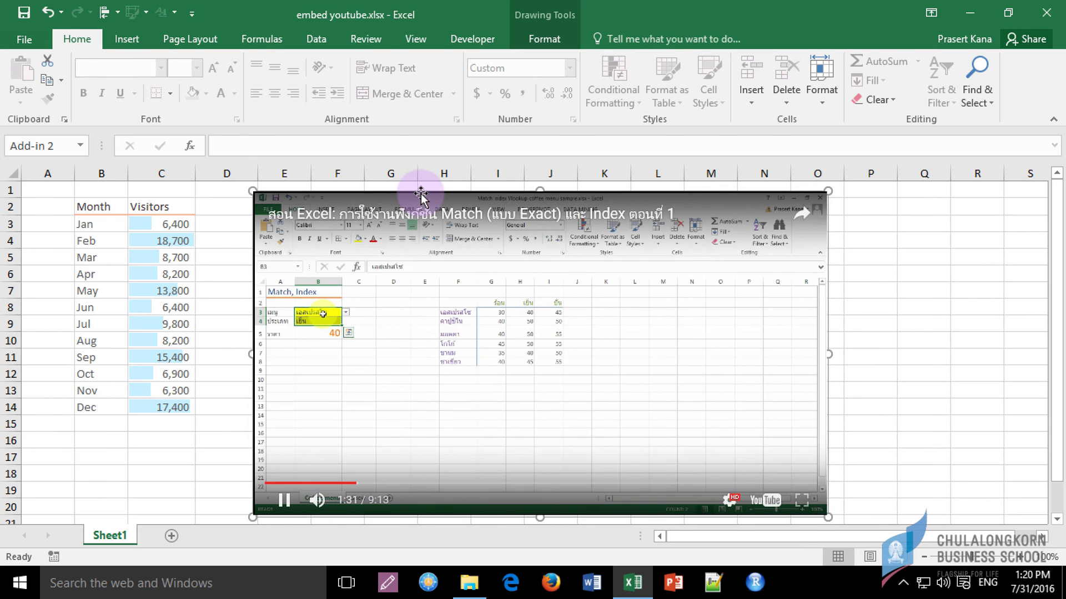
key("Delete")
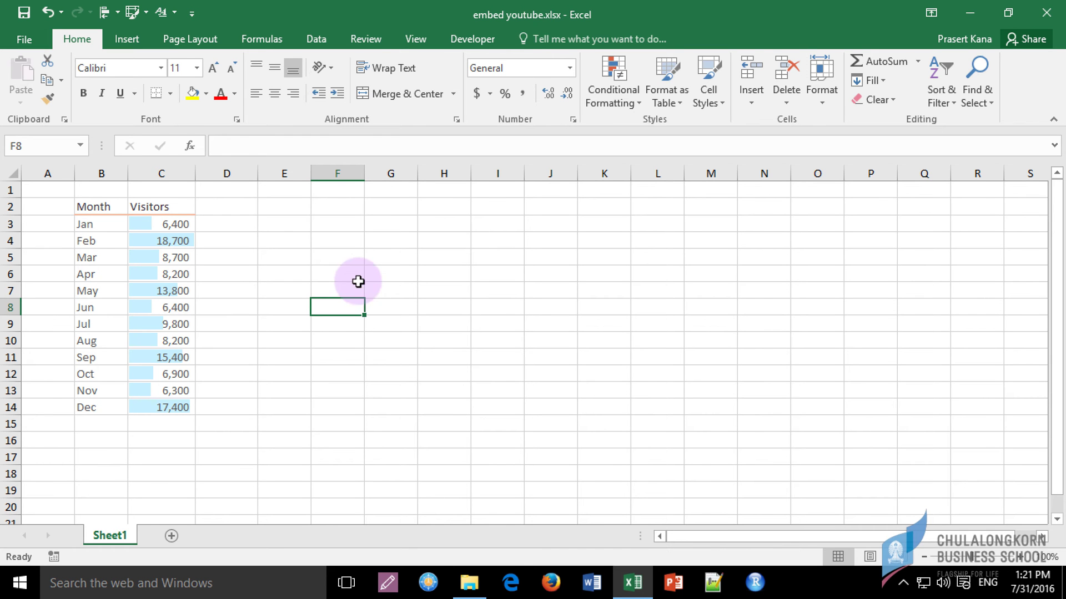
- Open the Office Add-ins store from Insert and search for 'youtube' to find Web Video Player
left_click(128, 40)
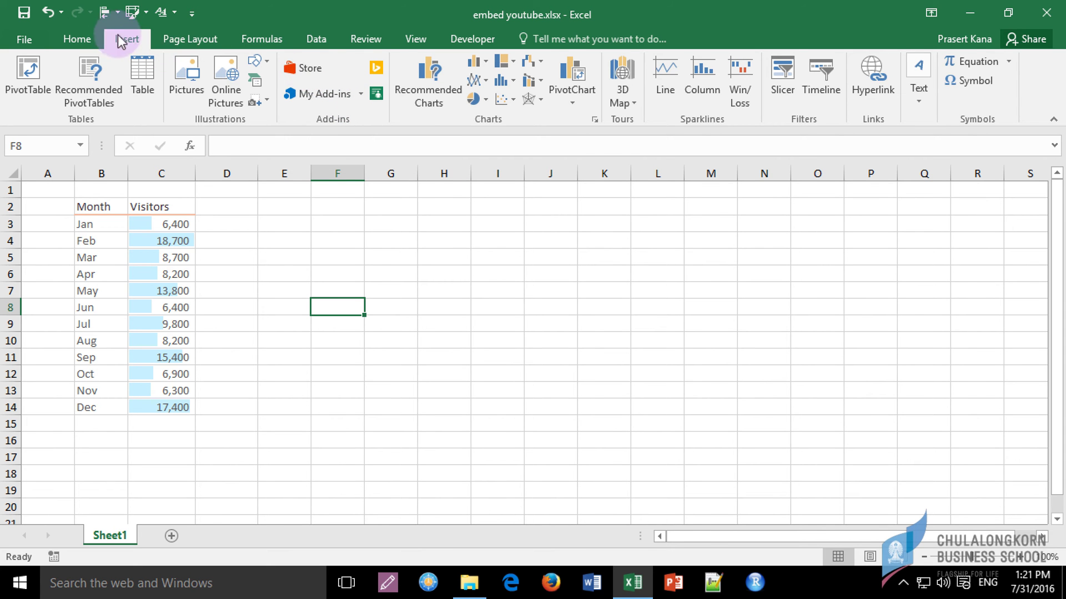
left_click(308, 70)
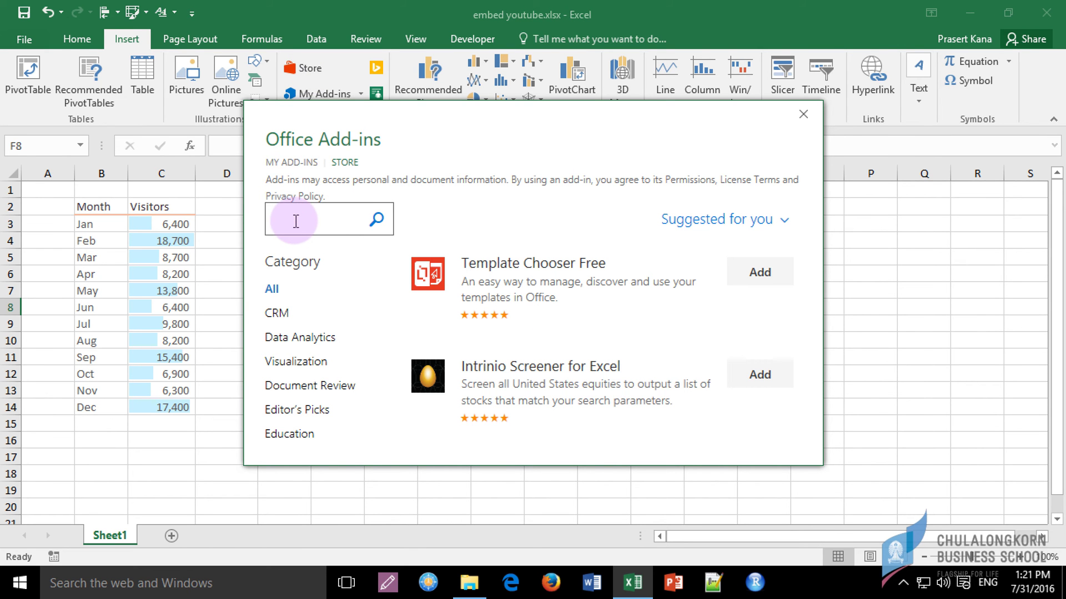
type("youtube")
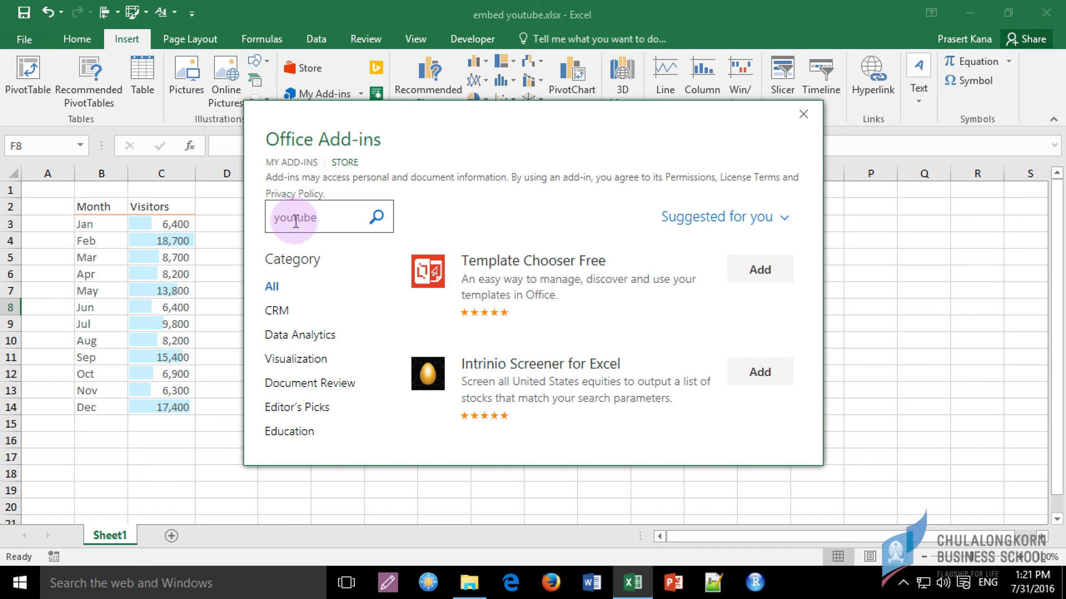
key("Return")
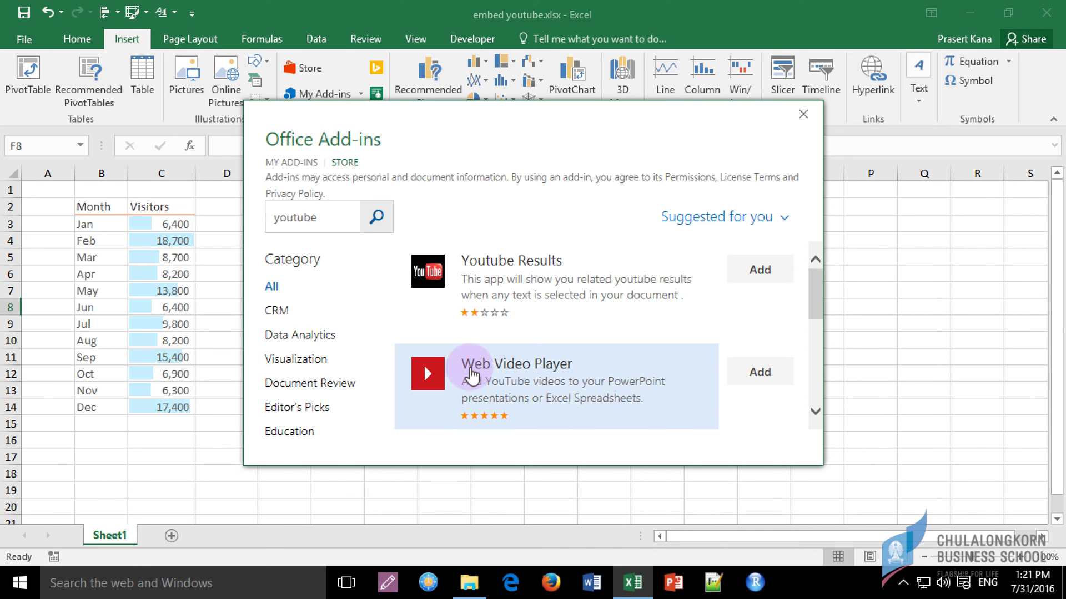
scroll(488, 371, "down", 1)
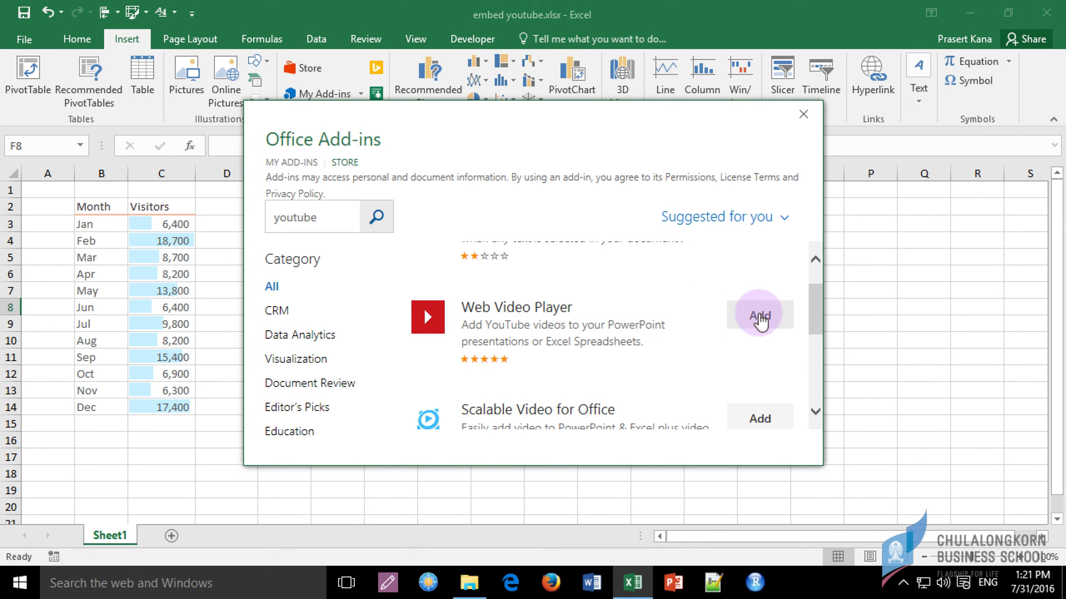
- Add Web Video Player and insert it from My Add-ins onto the sheet beside the table
left_click(803, 114)
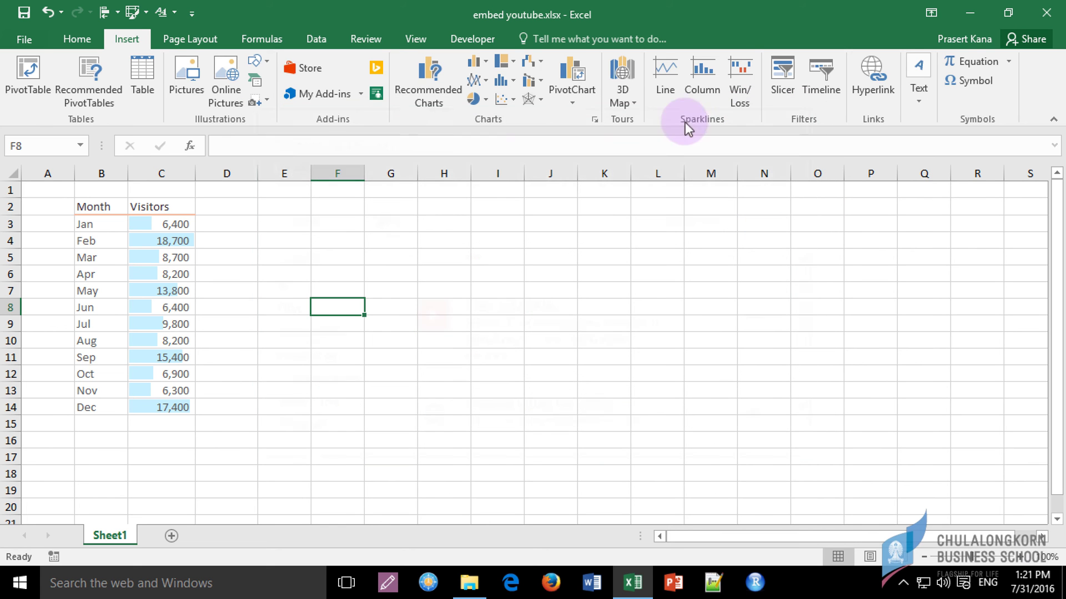
left_click(309, 94)
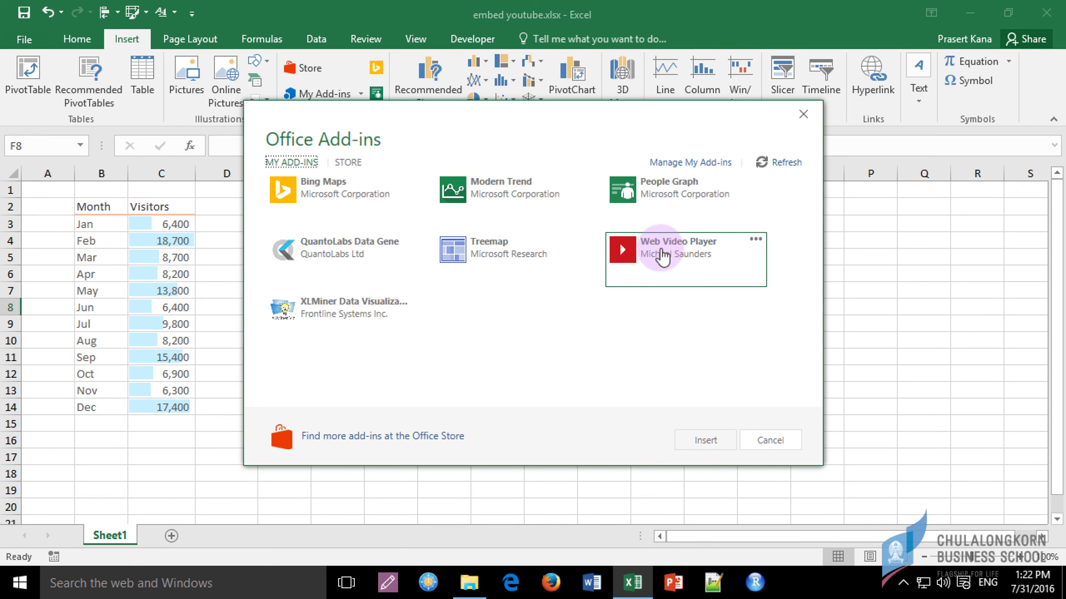
mouse_move(659, 249)
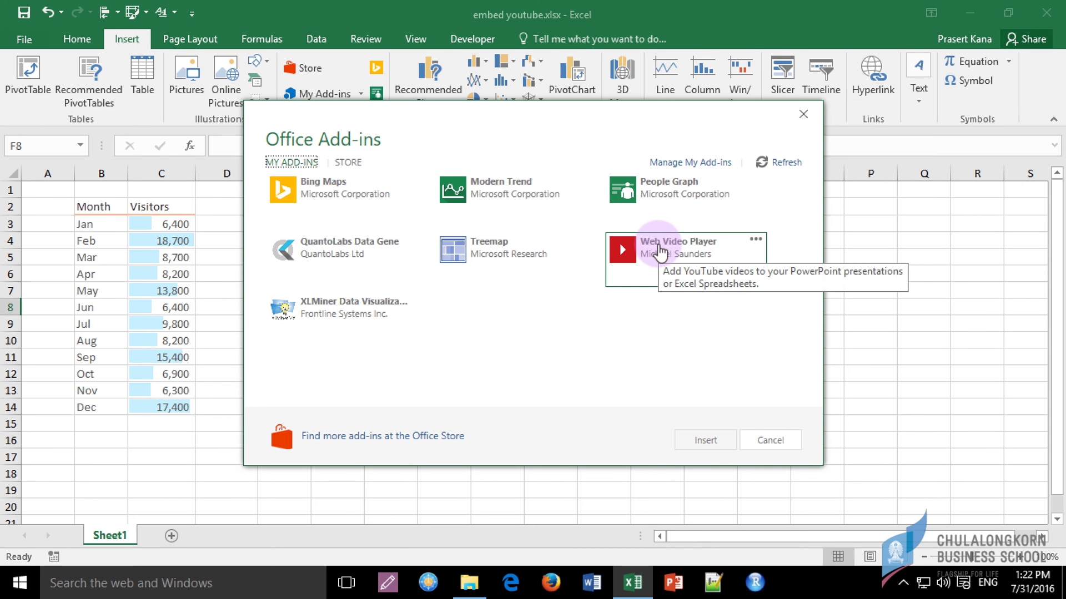
left_click(649, 251)
double_click(647, 251)
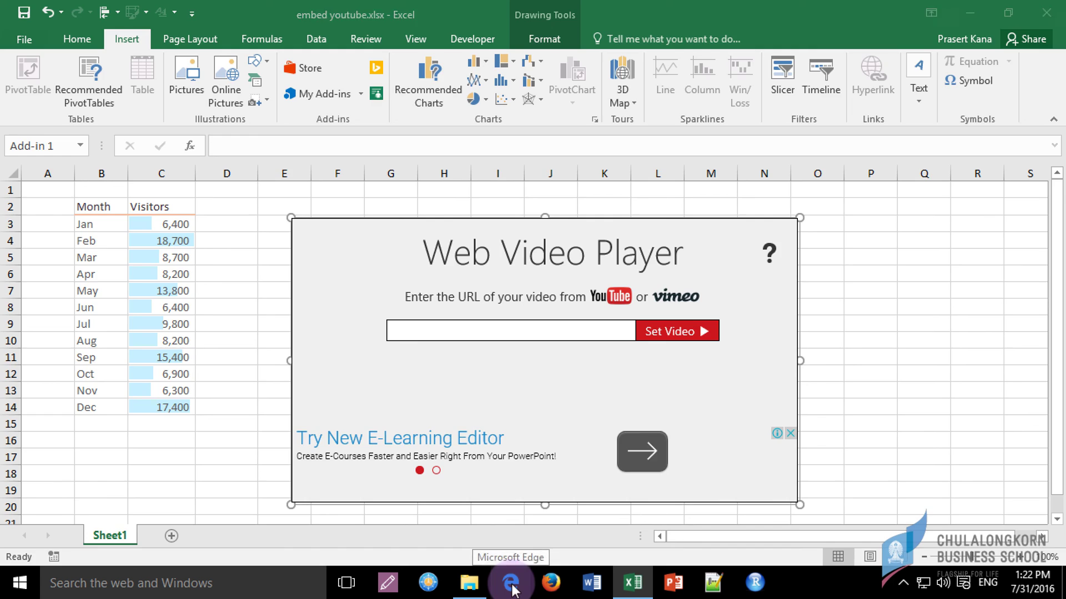
left_click(511, 586)
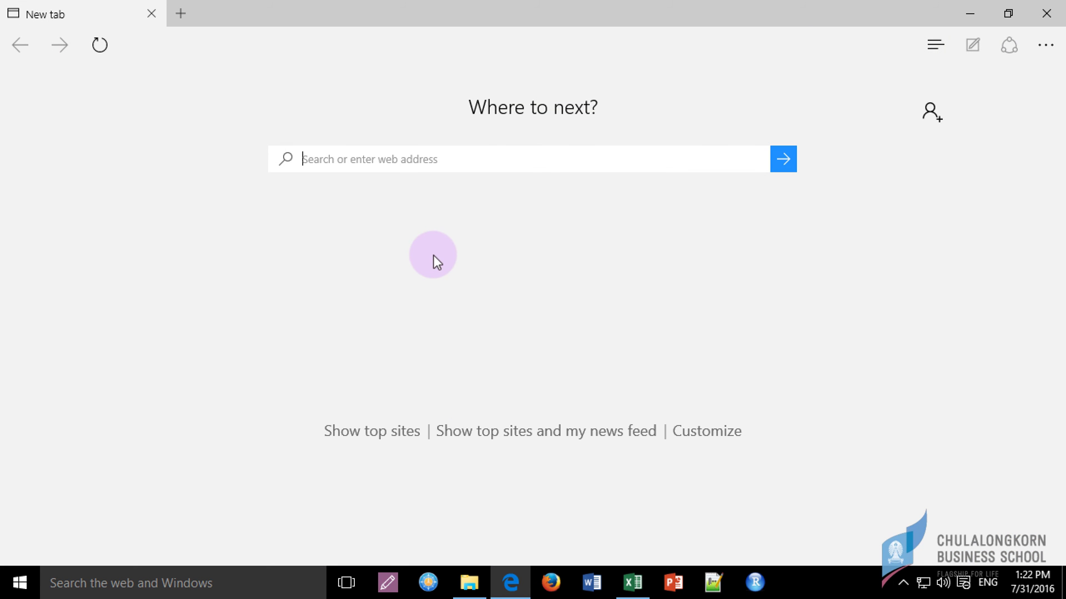
- Search the web for 'amazing thailand' and open the Amazing Thailand Luxury YouTube video
type("amazing thaila")
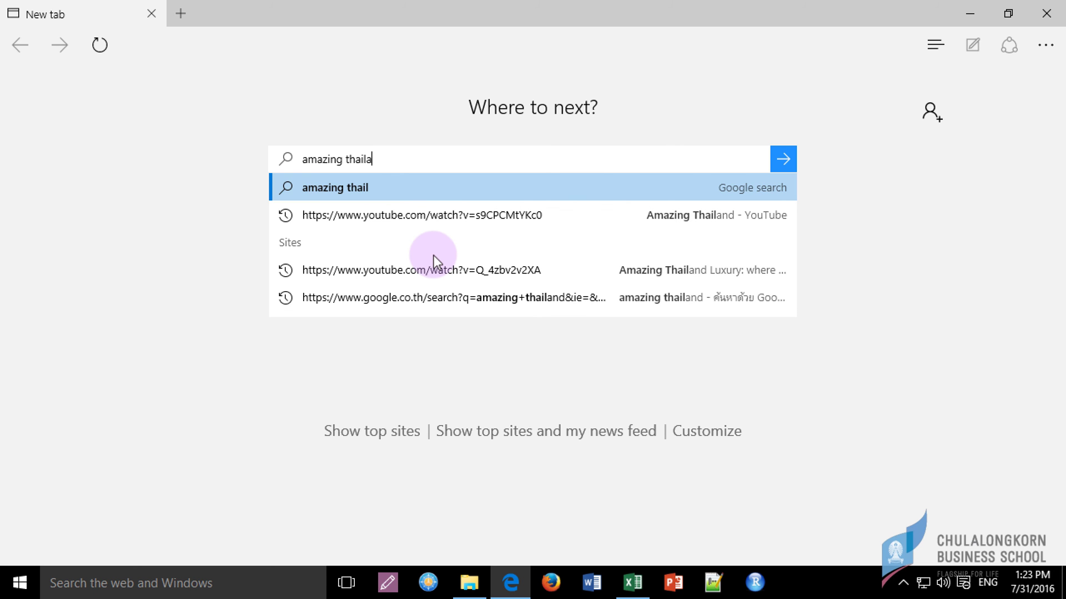
type("nd")
key("Return")
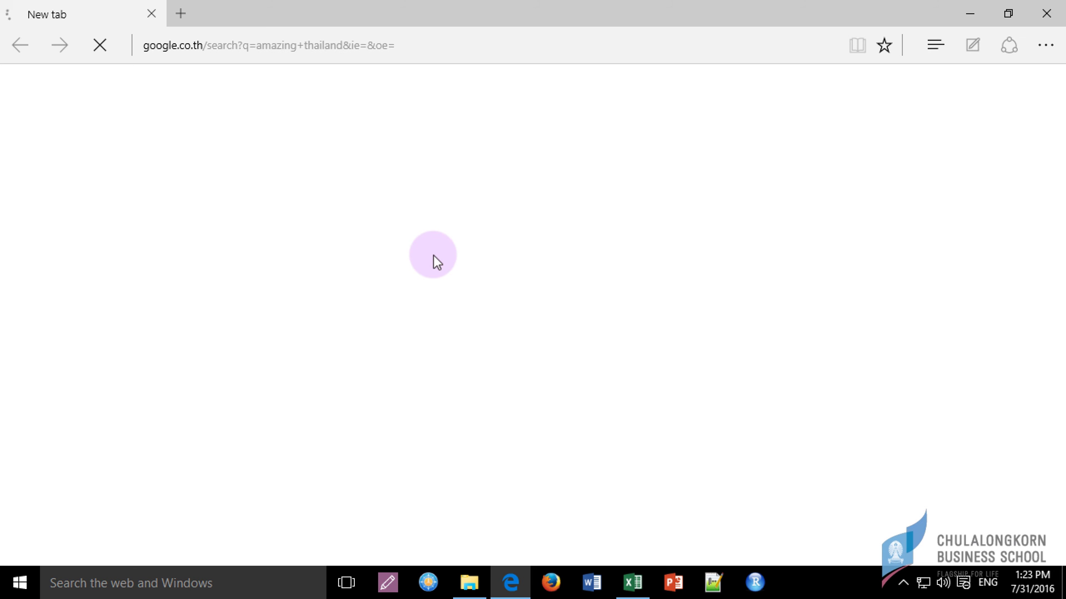
left_click(241, 142)
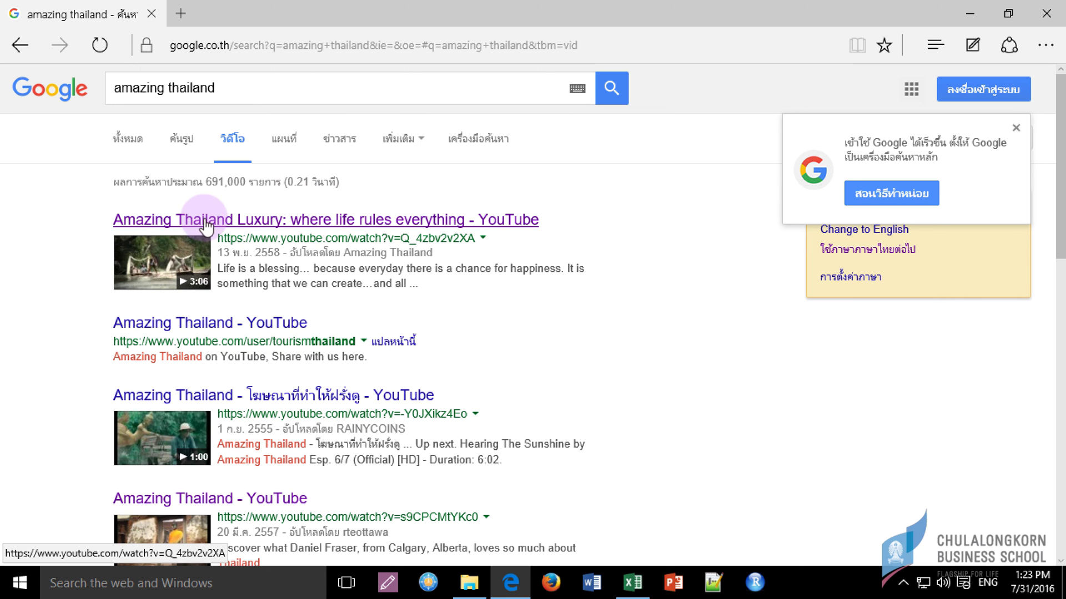
left_click(205, 222)
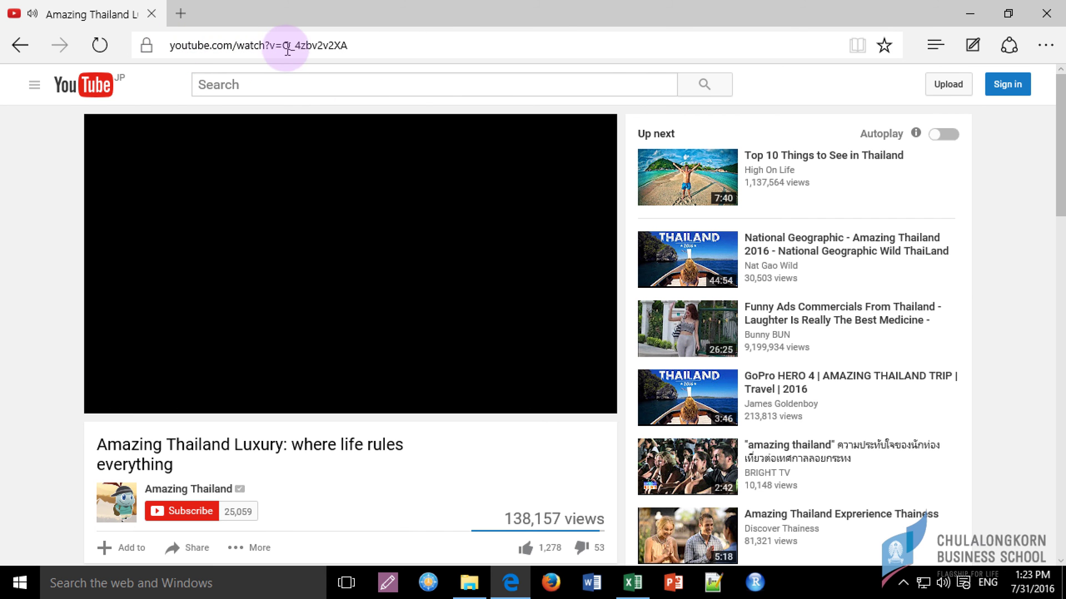
- Copy the video's web address, pause it, and return to the Excel workbook
left_click(279, 45)
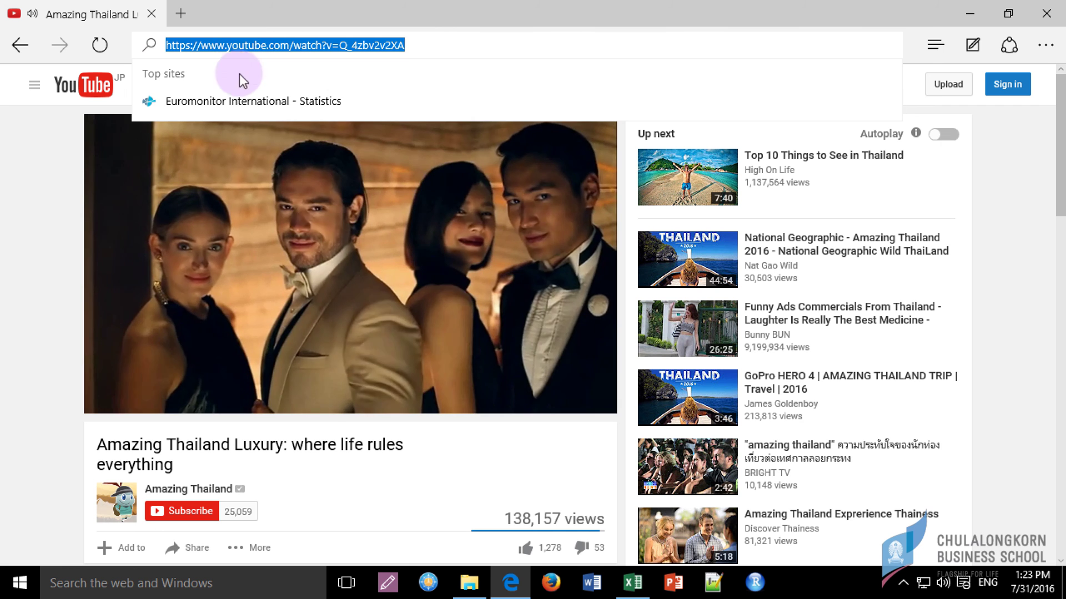
left_click(121, 398)
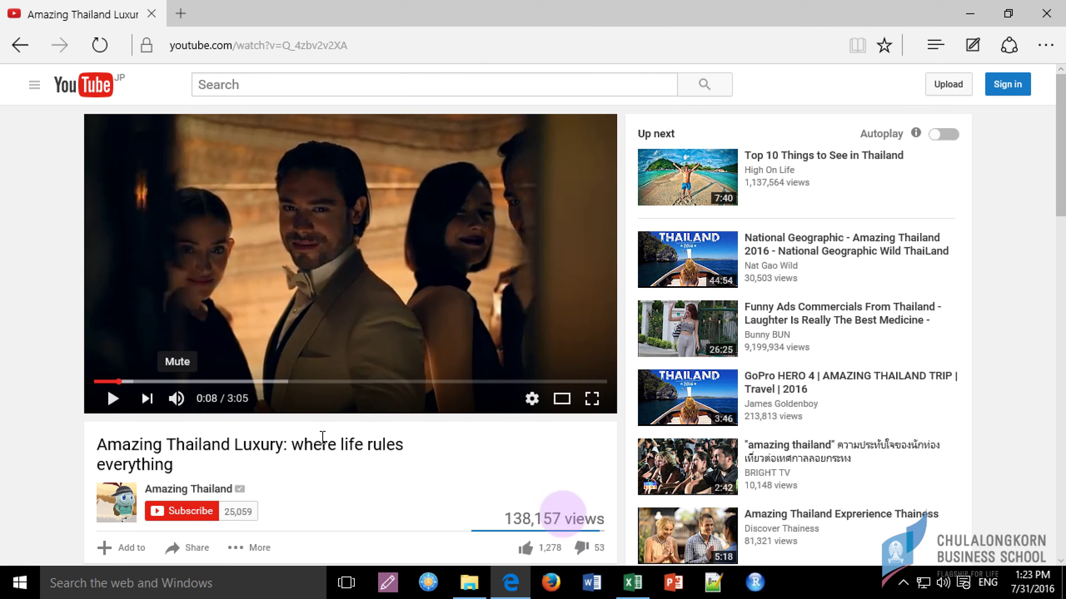
left_click(633, 583)
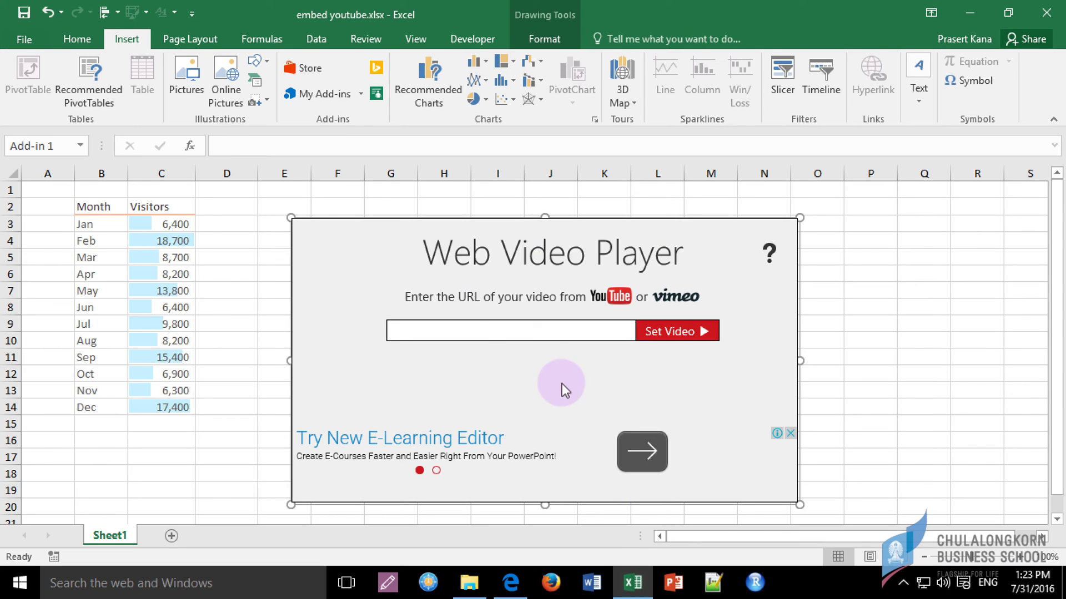
- Paste the Amazing Thailand Luxury URL into the Web Video Player and set the video
left_click(444, 325)
key("ctrl+v")
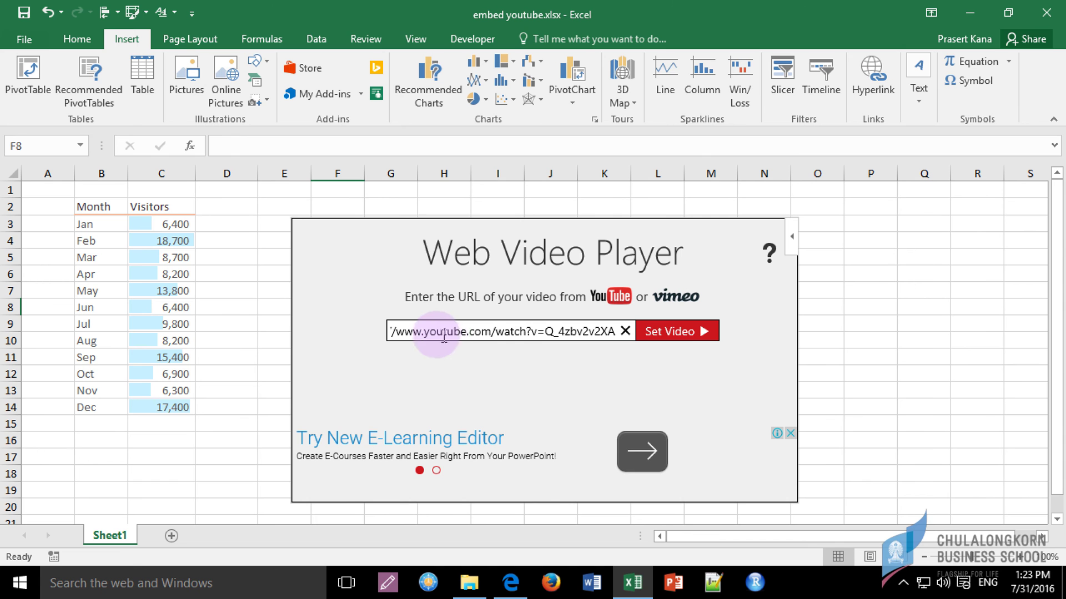
left_click(666, 333)
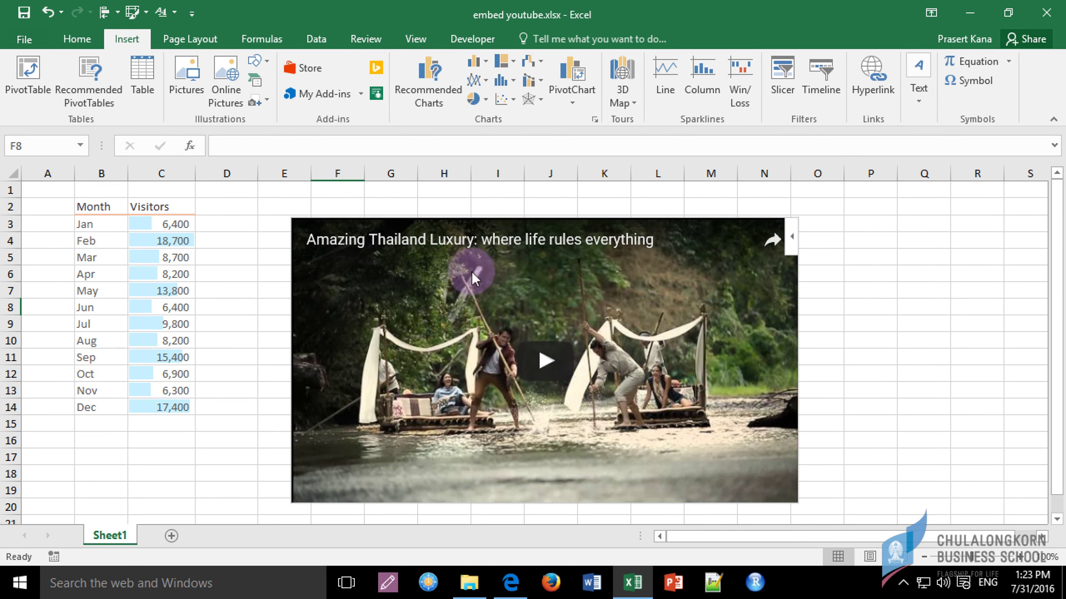
- Resize the video player to span about columns D to Q and play the video
left_click(326, 219)
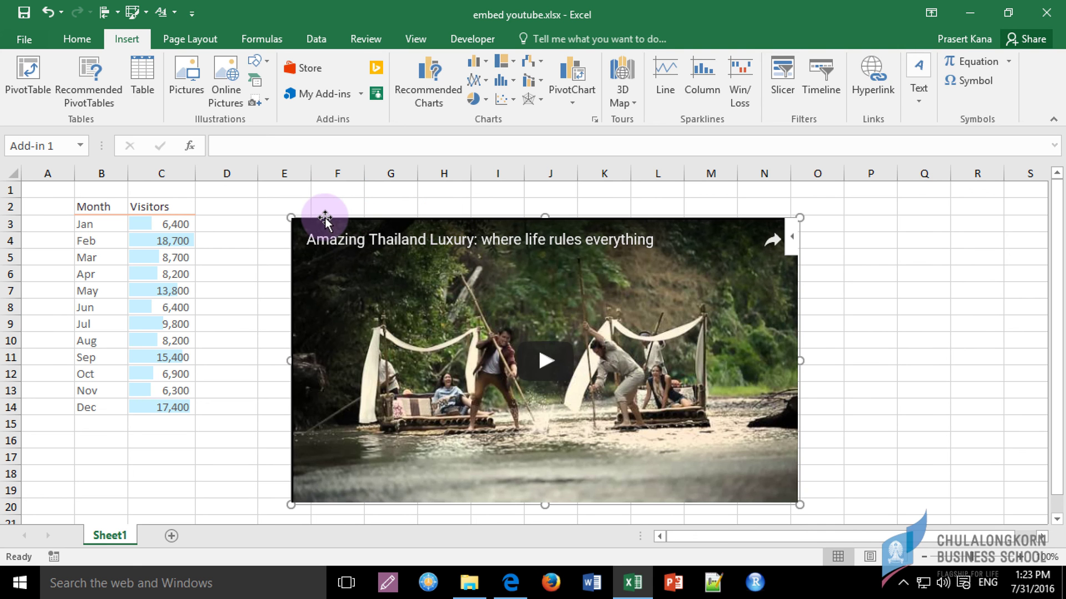
left_click(295, 220)
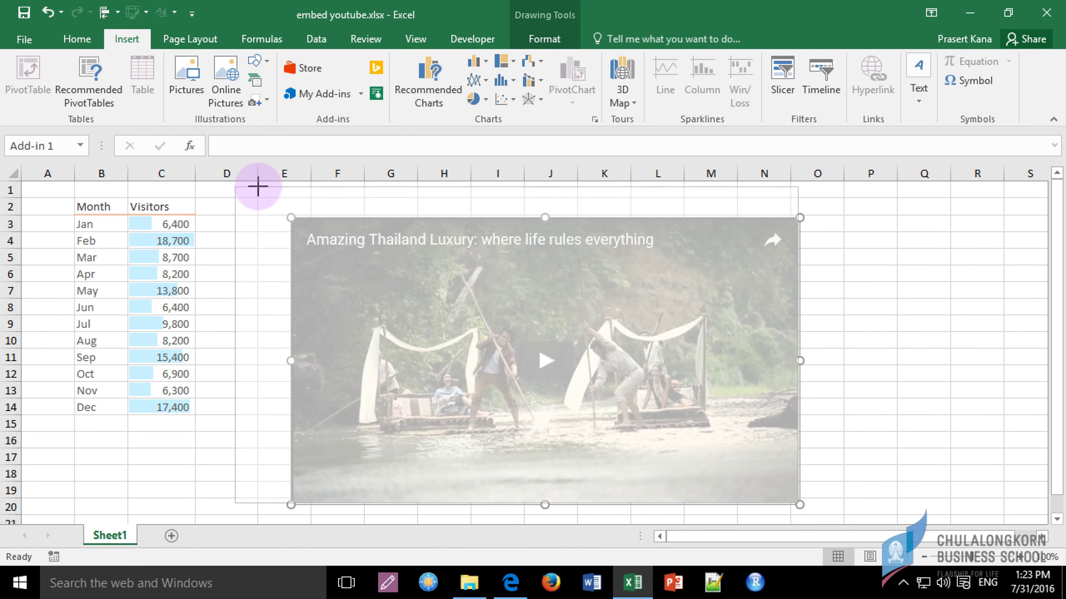
left_click_drag(290, 217, 234, 186)
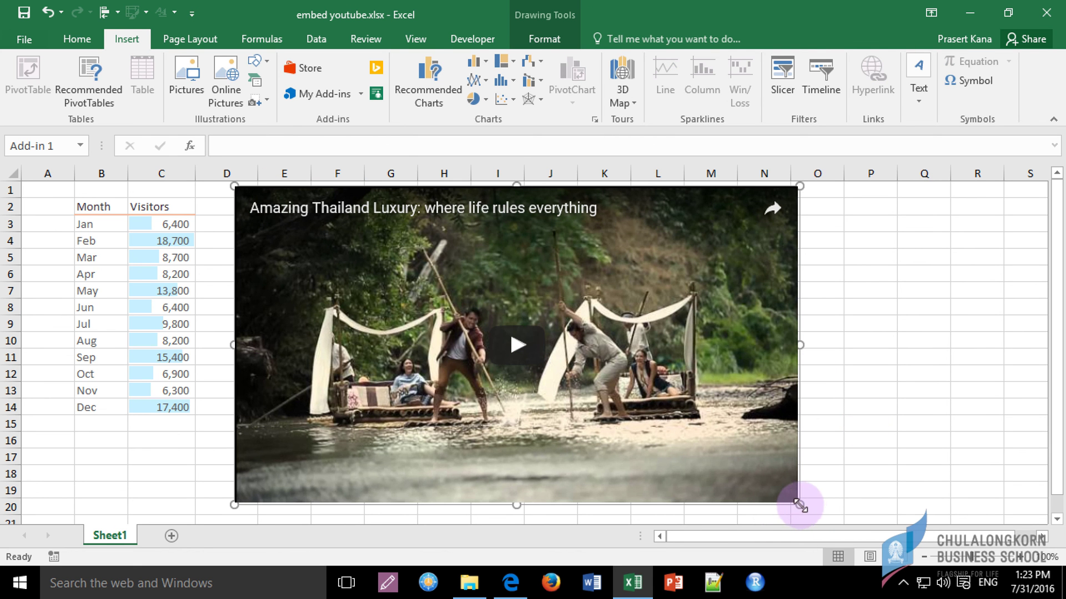
left_click_drag(799, 506, 937, 459)
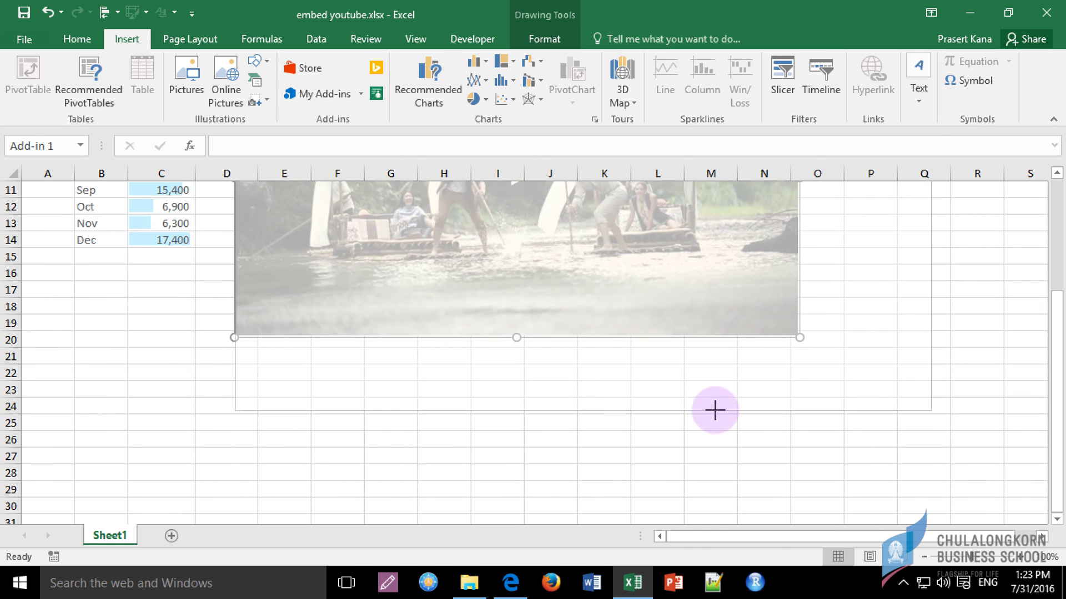
scroll(938, 455, "up", 4)
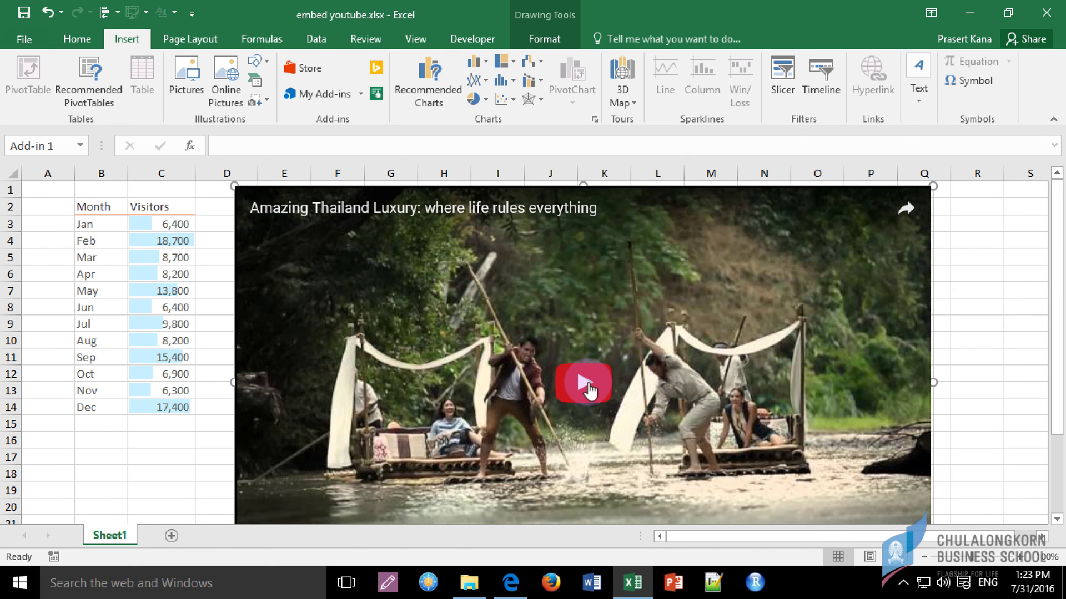
left_click(588, 387)
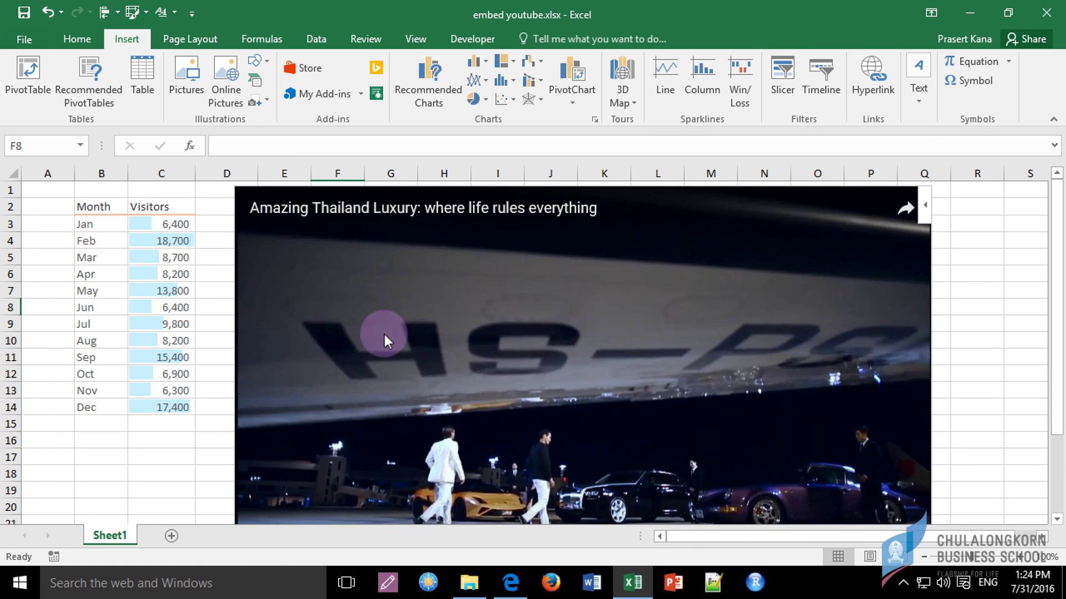
- Move the selection to cell D5, save embed youtube.xlsx, and close Excel
key("Left")
key("Left")
key("Up")
key("Up")
key("Up")
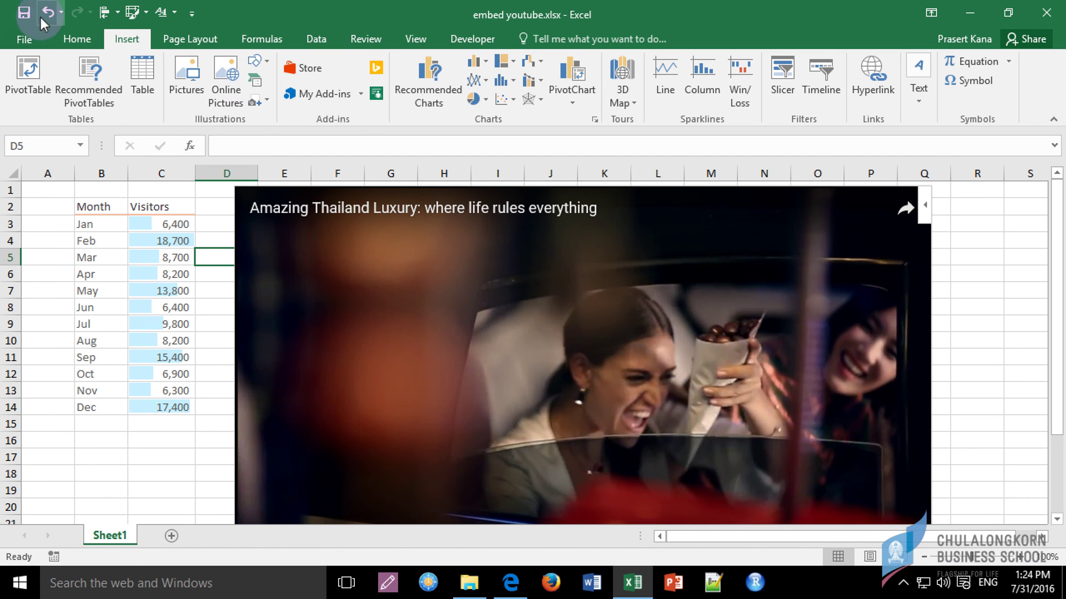
left_click(24, 13)
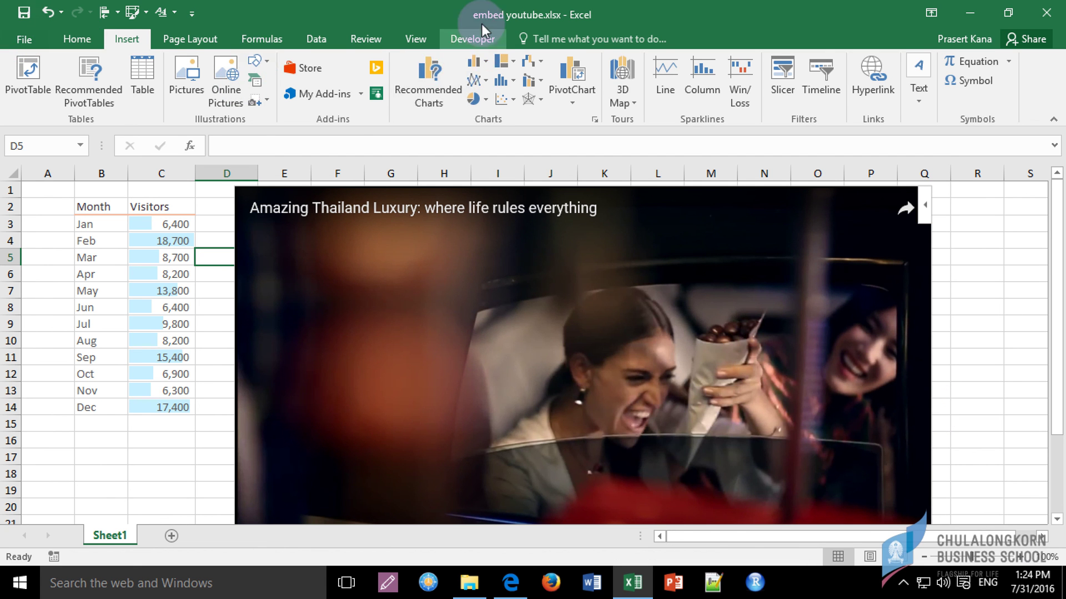
left_click(1053, 16)
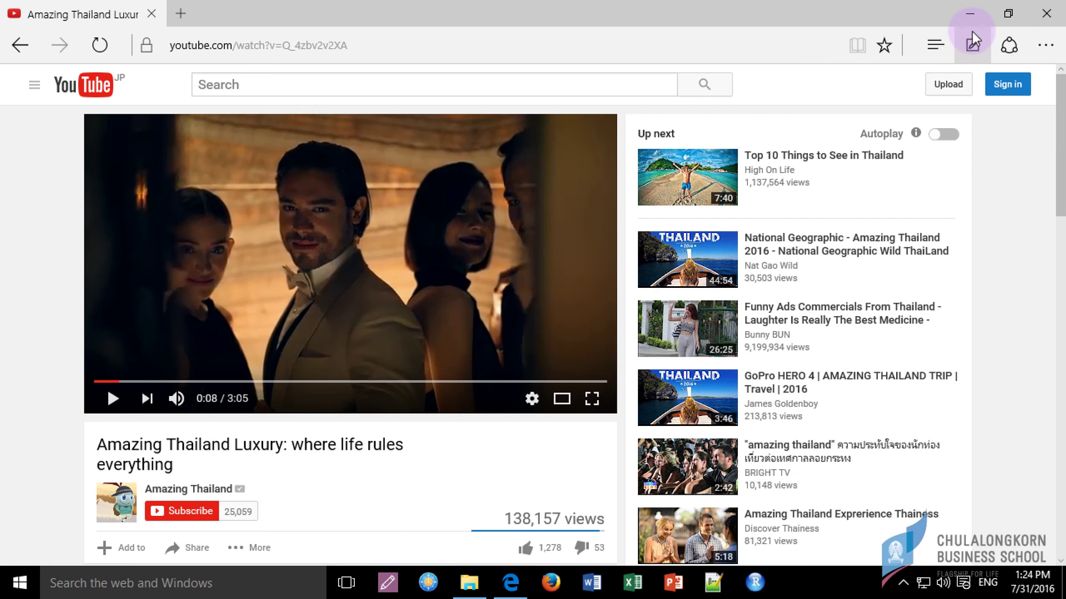
- Minimize Edge and reopen embed youtube.xlsx from the Documents folder
left_click(975, 19)
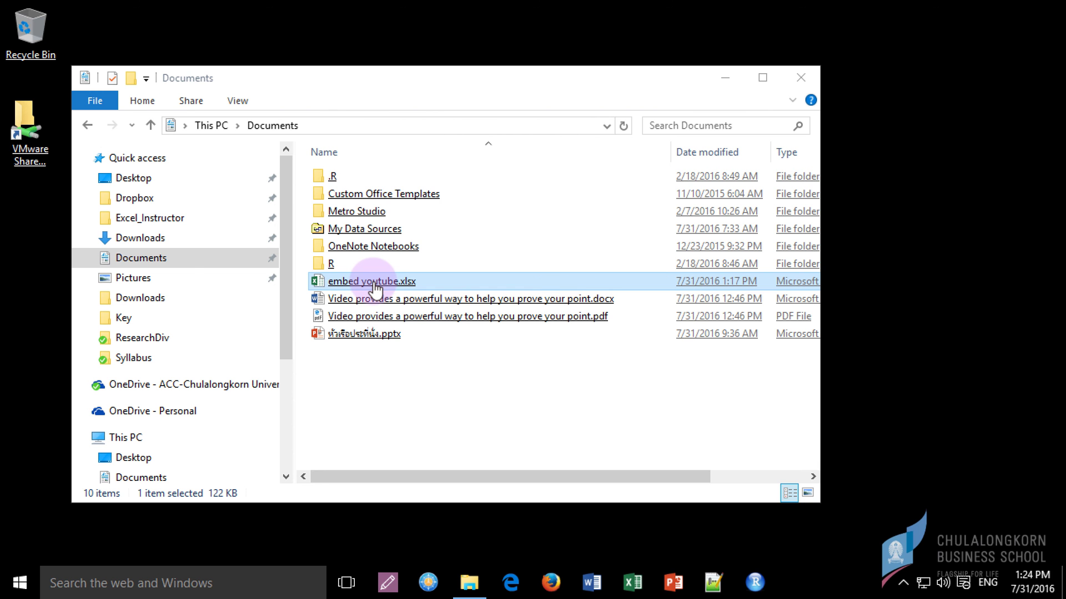
double_click(375, 283)
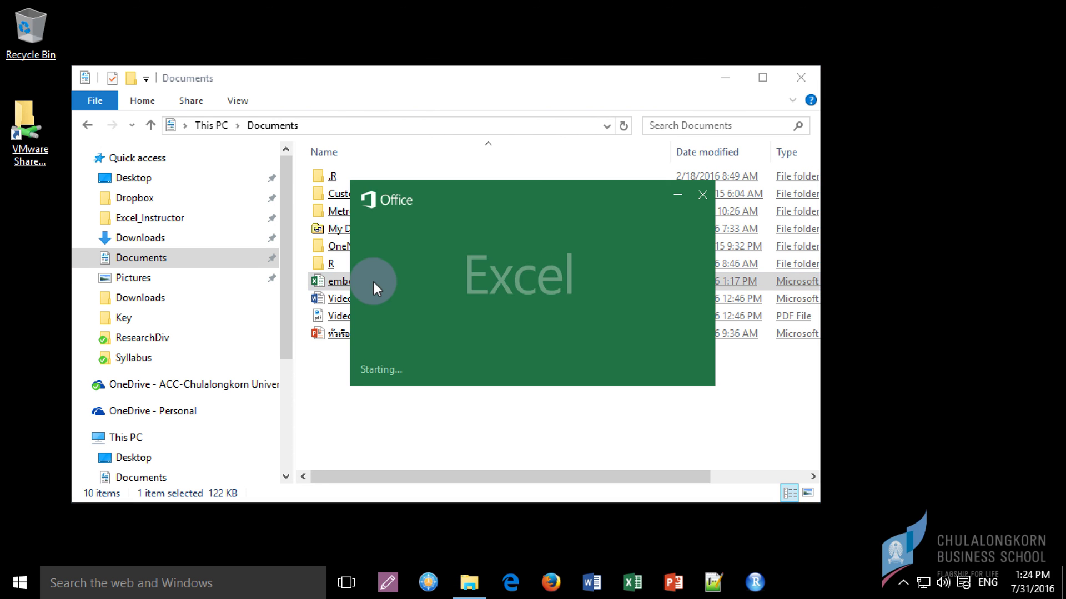